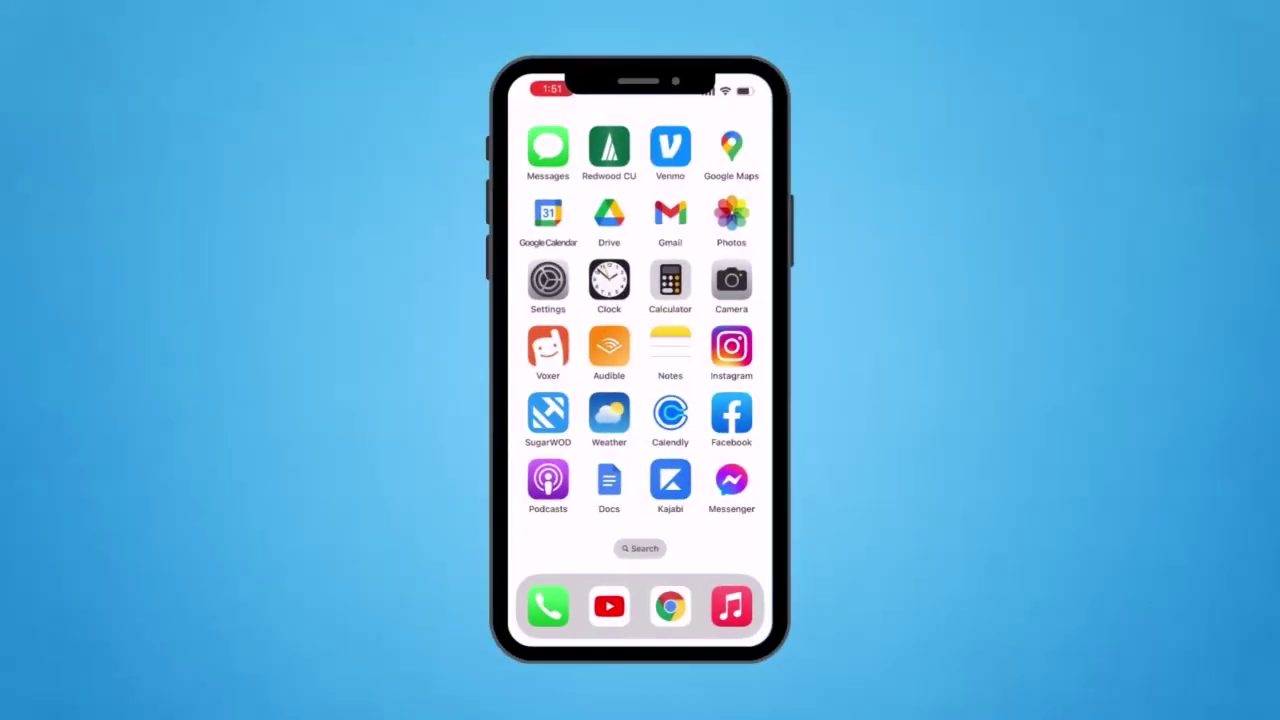
Launch the Kajabi app from the home screen to reach the Kajabi Kickstart course page.
{"action": "left_click", "coordinate": [670, 480]}
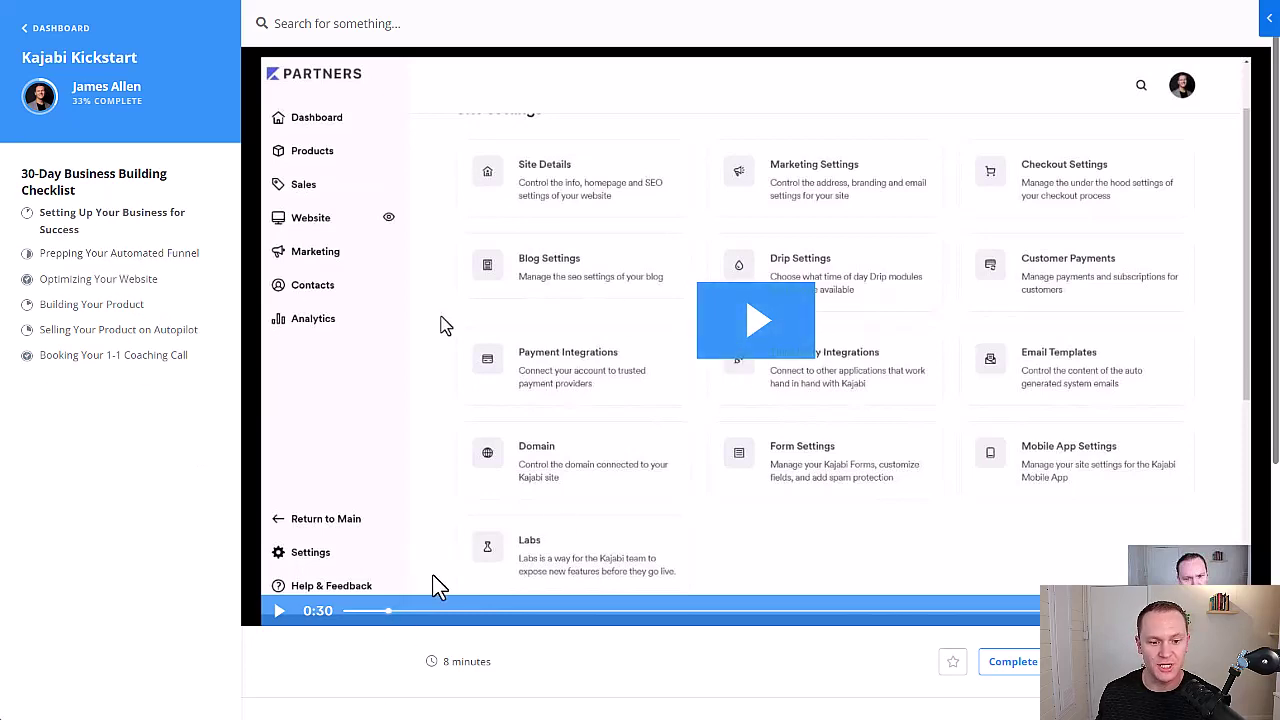
Play the Kajabi Kickstart course's 8-minute opening lesson video full screen.
{"action": "scroll", "coordinate": [440, 575], "scroll_direction": "down", "scroll_amount": 3}
{"action": "scroll", "coordinate": [400, 500], "scroll_direction": "up", "scroll_amount": 3}
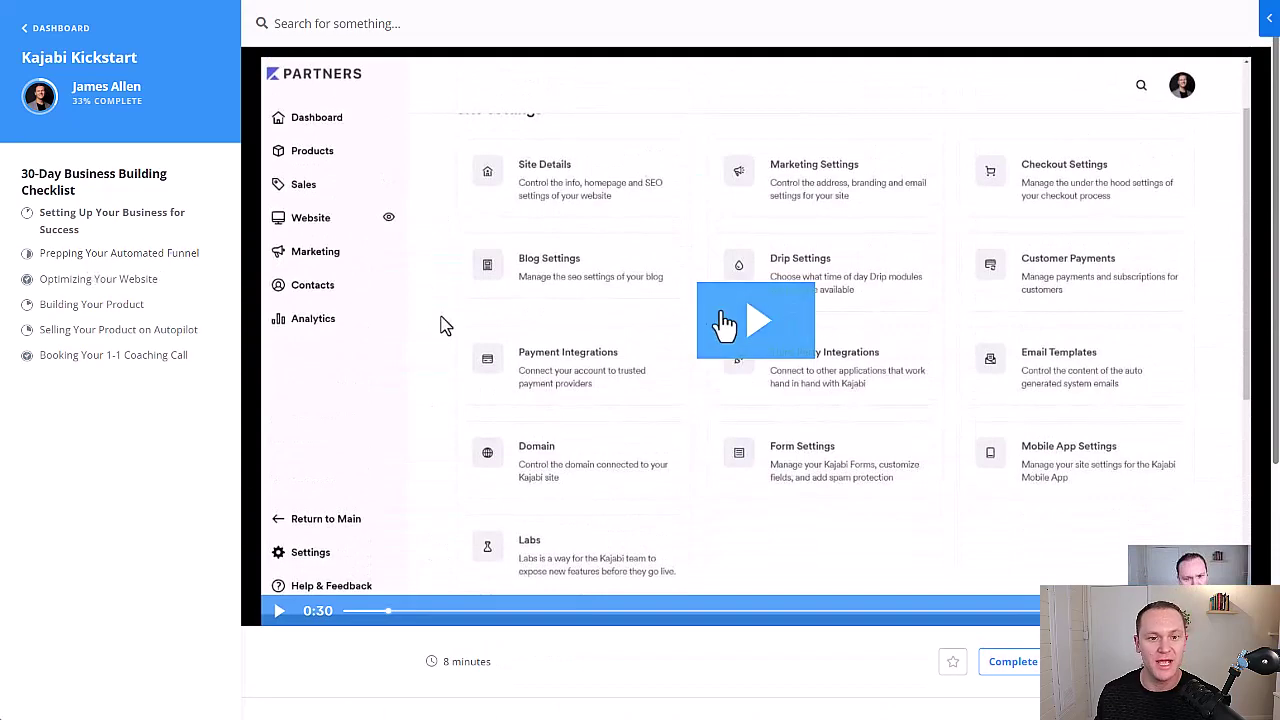
{"action": "double_click", "coordinate": [722, 323]}
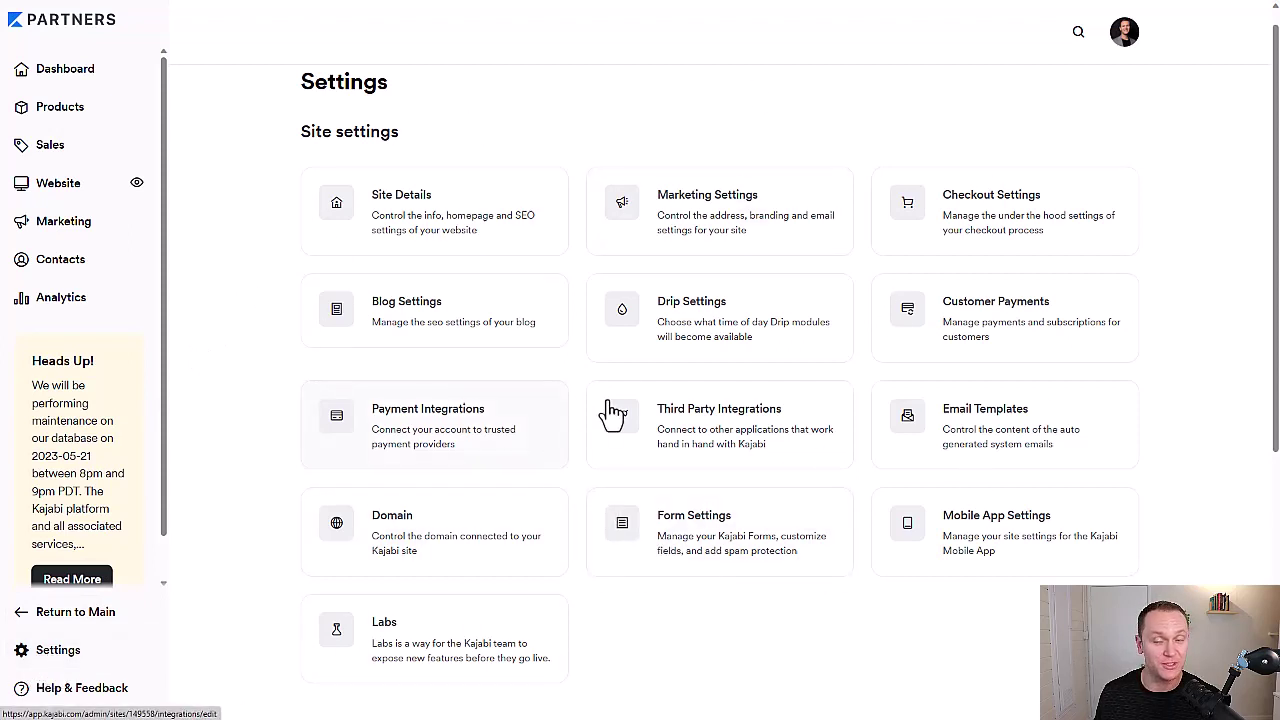
Open Mobile App Settings, briefly highlight the Upload Icon heading, and scroll to App Colors.
{"action": "left_click", "coordinate": [1025, 545]}
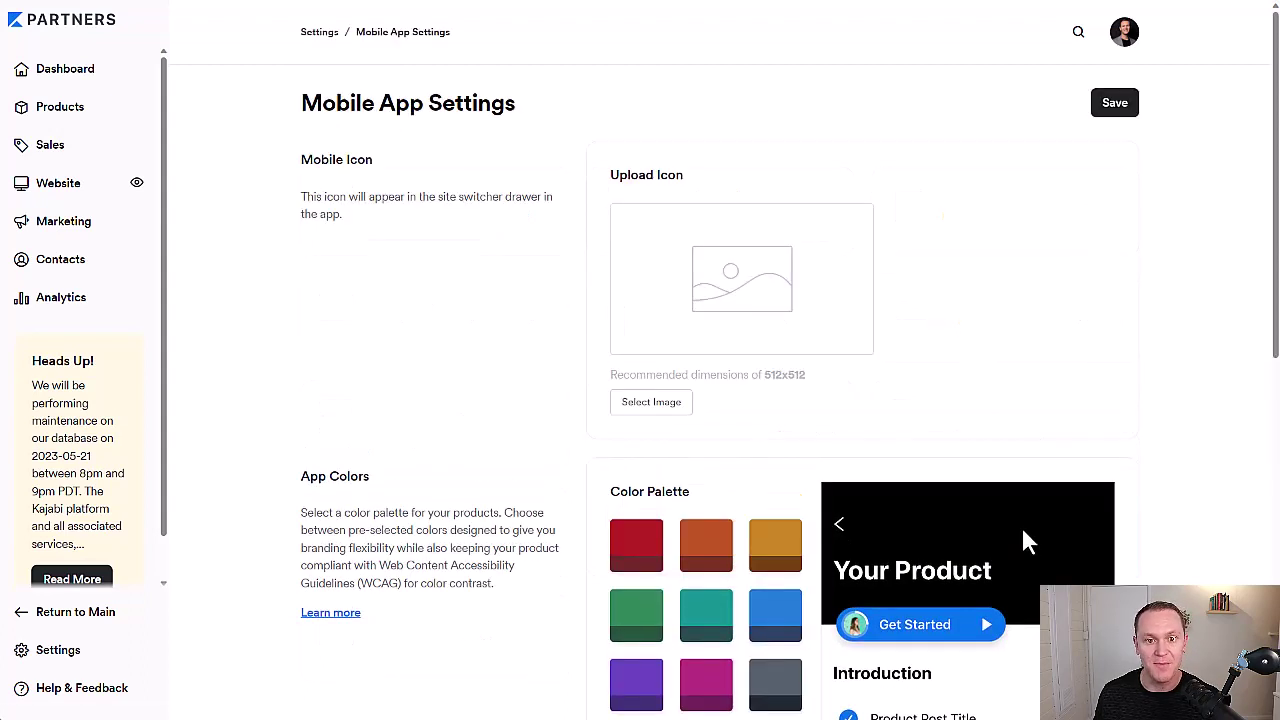
{"action": "left_click_drag", "start_coordinate": [682, 182], "coordinate": [586, 177]}
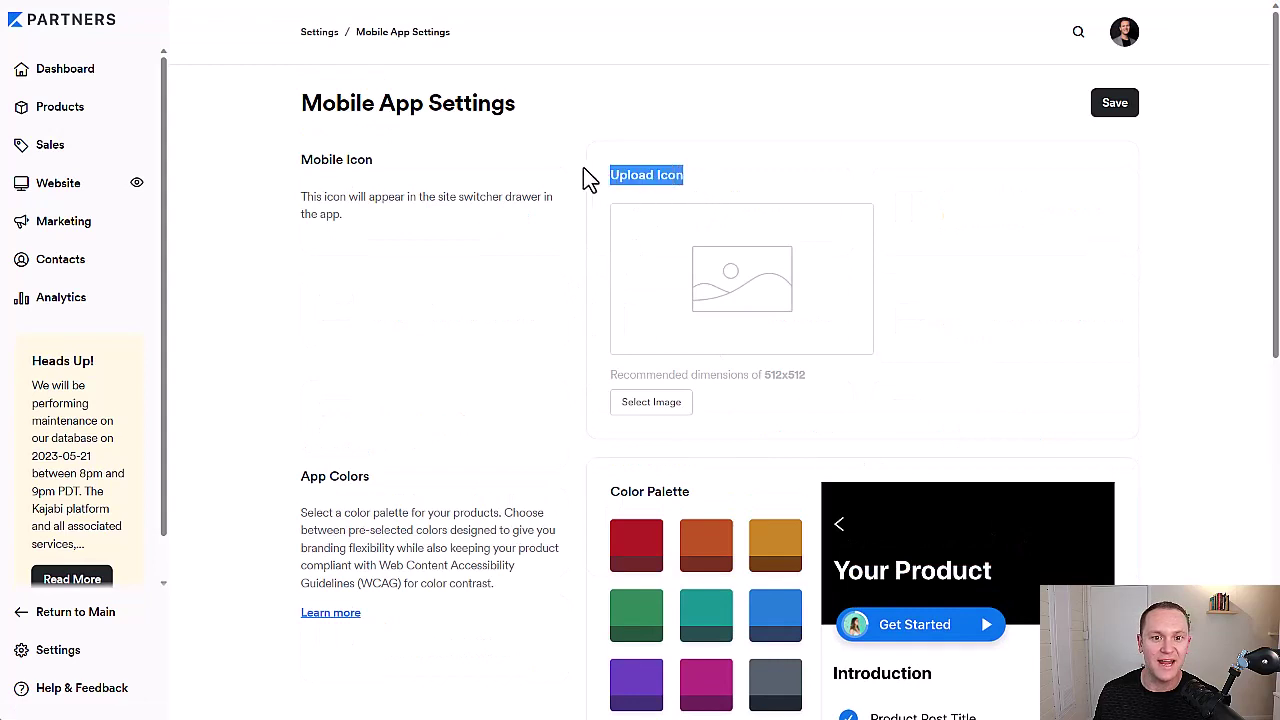
{"action": "left_click", "coordinate": [500, 311]}
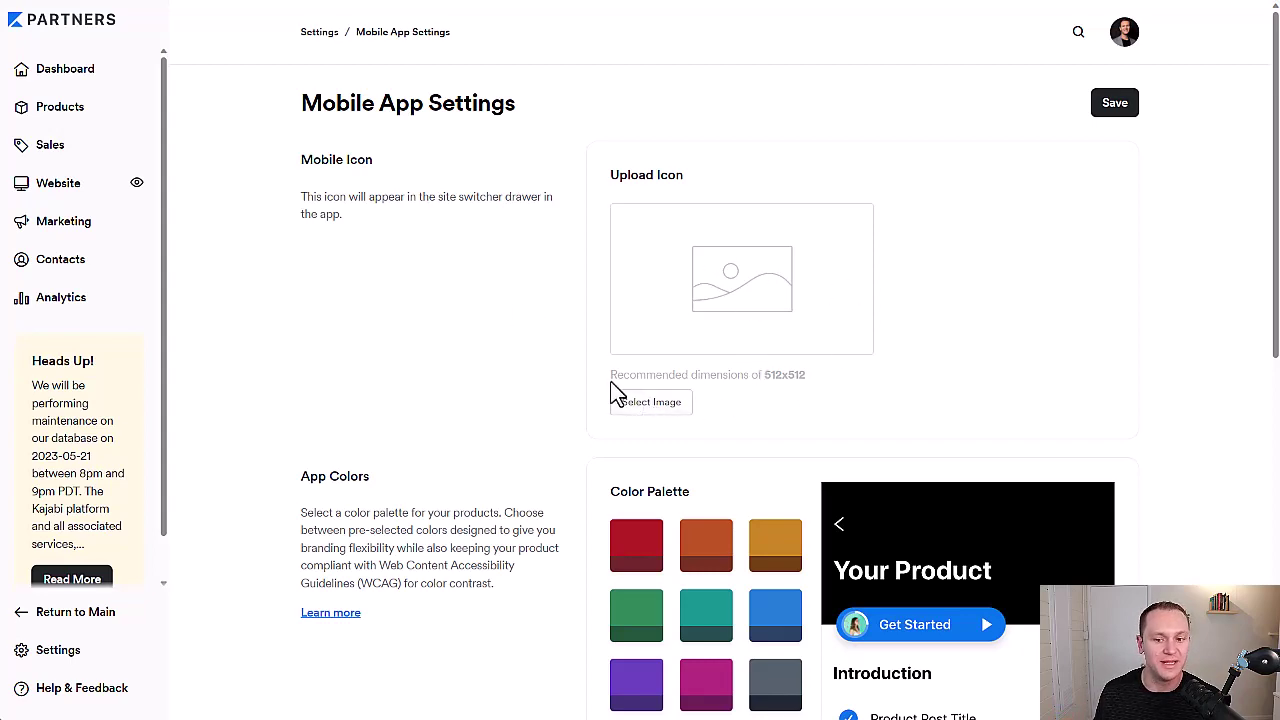
{"action": "scroll", "coordinate": [516, 398], "scroll_direction": "down", "scroll_amount": 1}
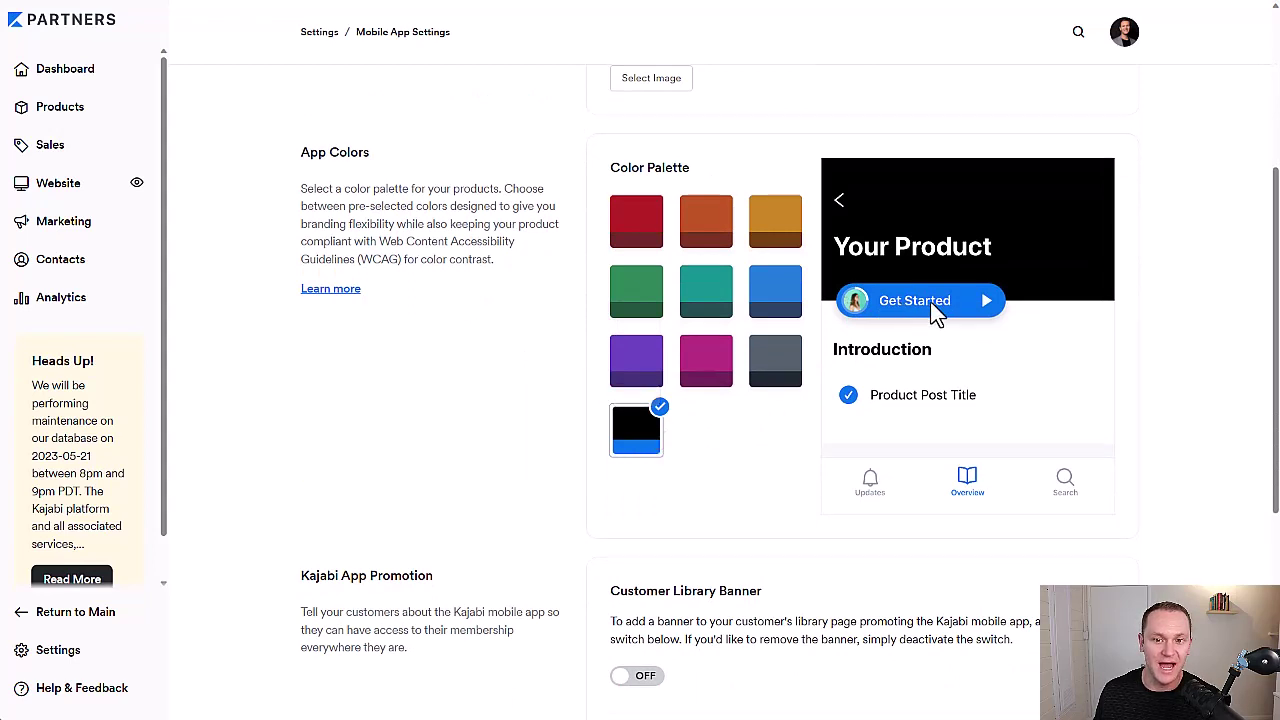
Preview Turquoise, Blue, Grey, Magenta, Purple, Green, Red, Orange and Gold palettes, then revert to Default.
{"action": "left_click", "coordinate": [718, 300]}
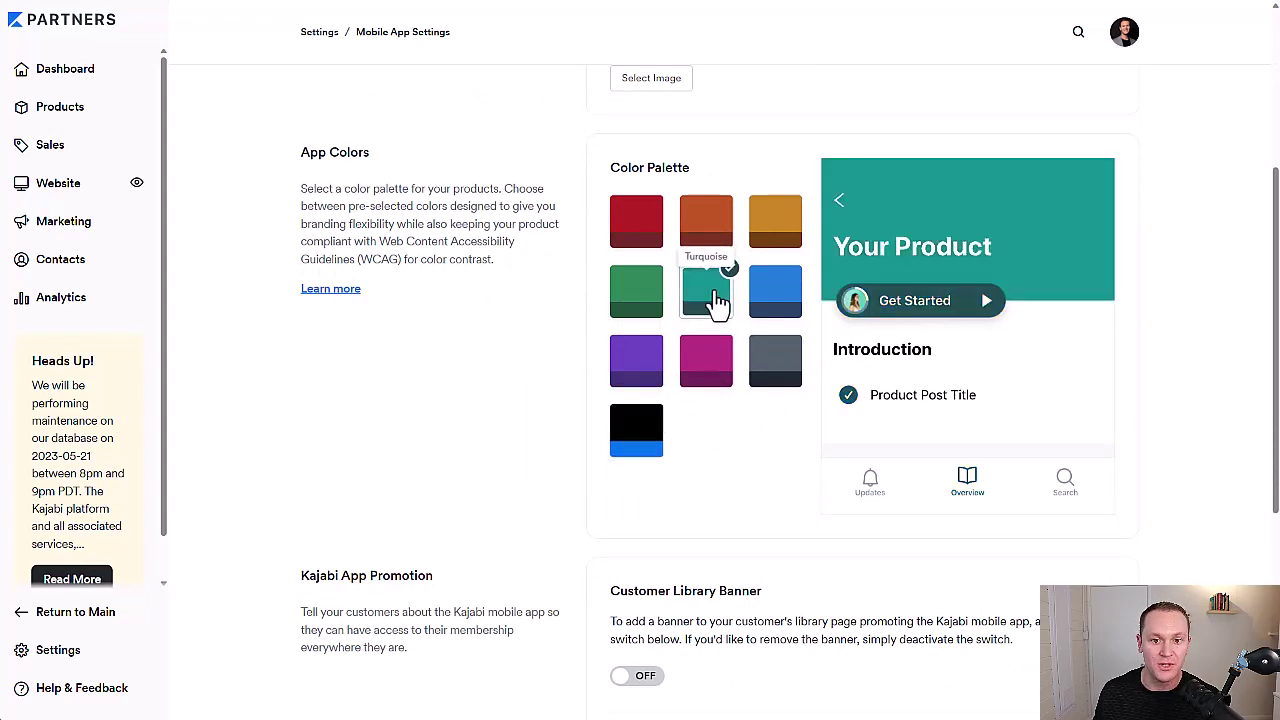
{"action": "left_click", "coordinate": [788, 305]}
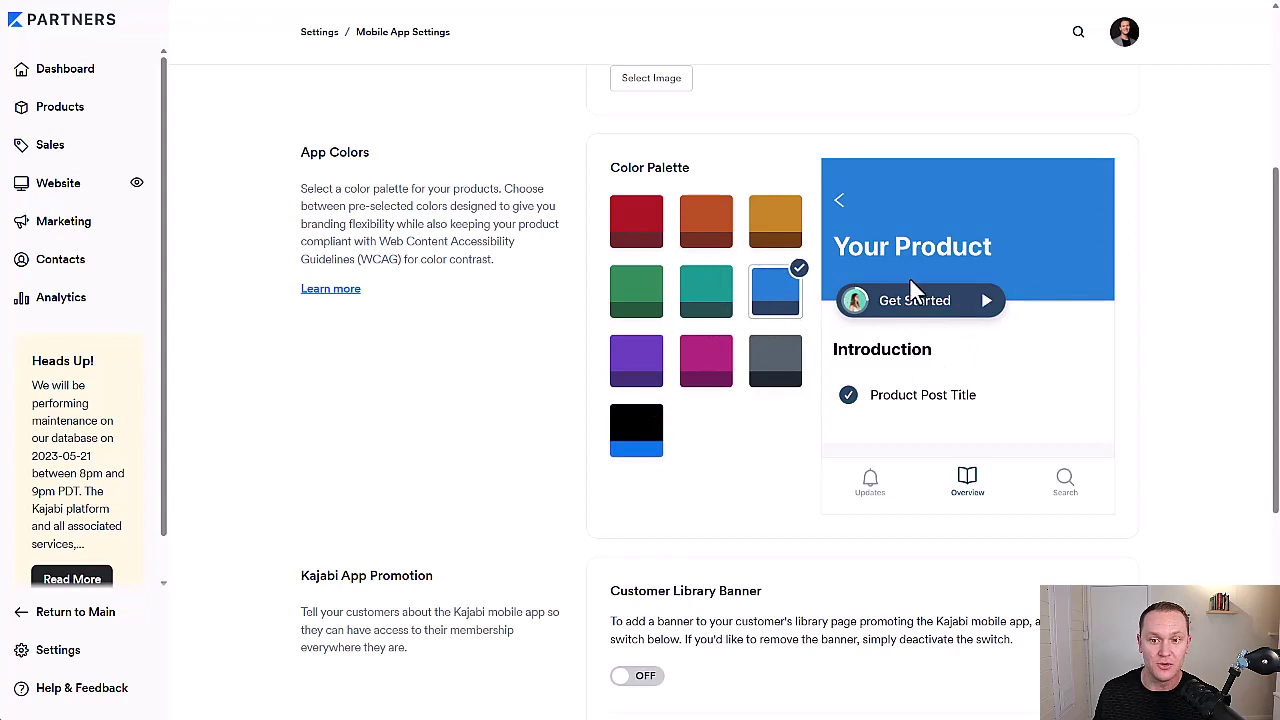
{"action": "left_click", "coordinate": [778, 368]}
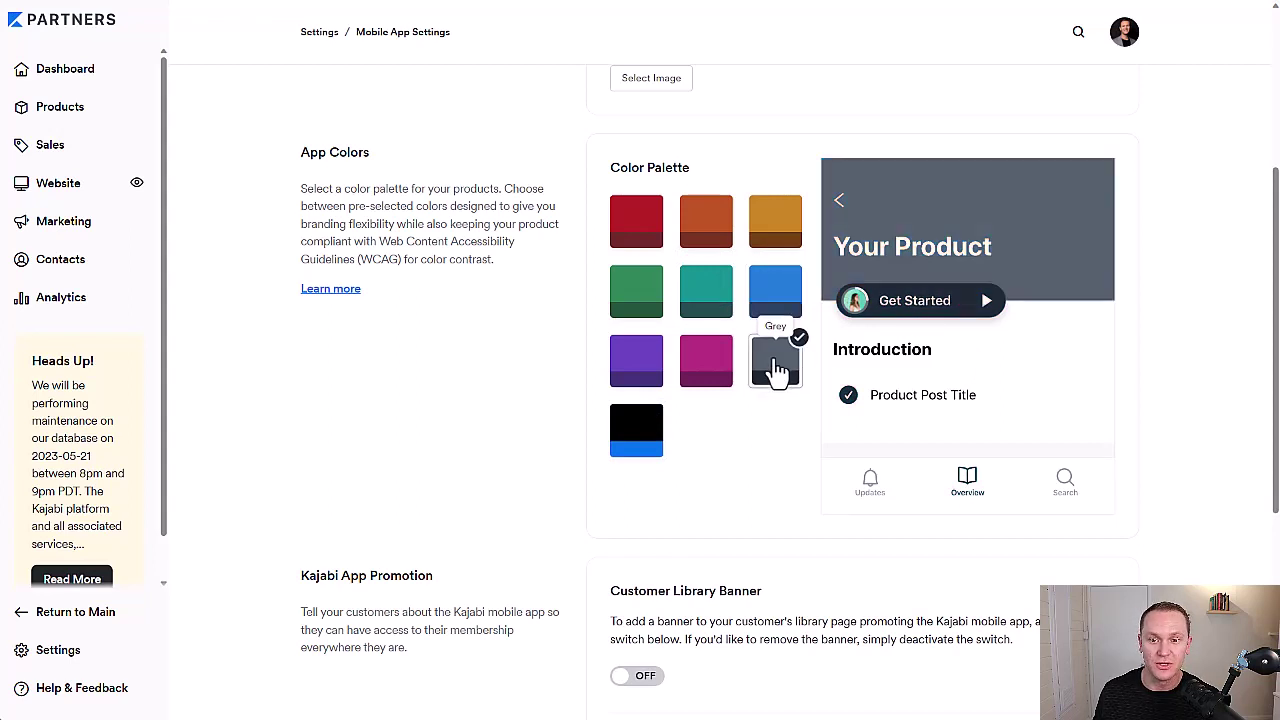
{"action": "left_click", "coordinate": [706, 363]}
{"action": "left_click", "coordinate": [637, 368]}
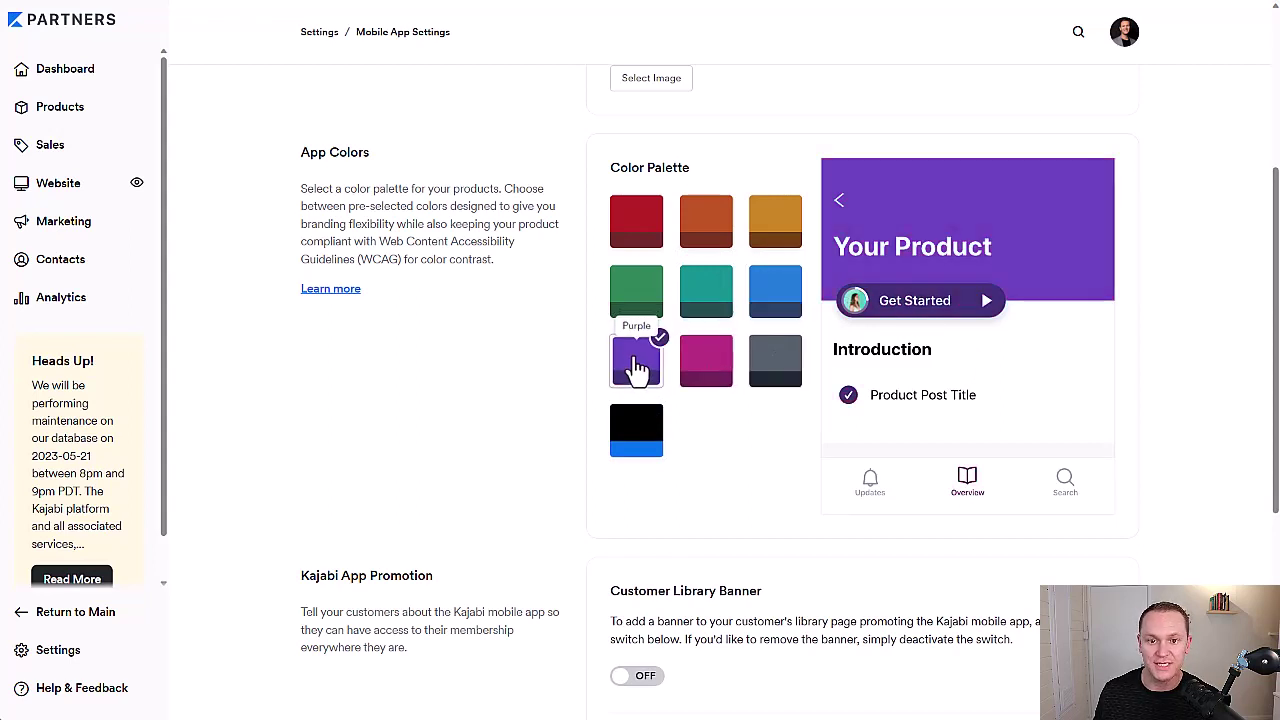
{"action": "left_click", "coordinate": [638, 308]}
{"action": "left_click", "coordinate": [635, 226]}
{"action": "left_click", "coordinate": [700, 233]}
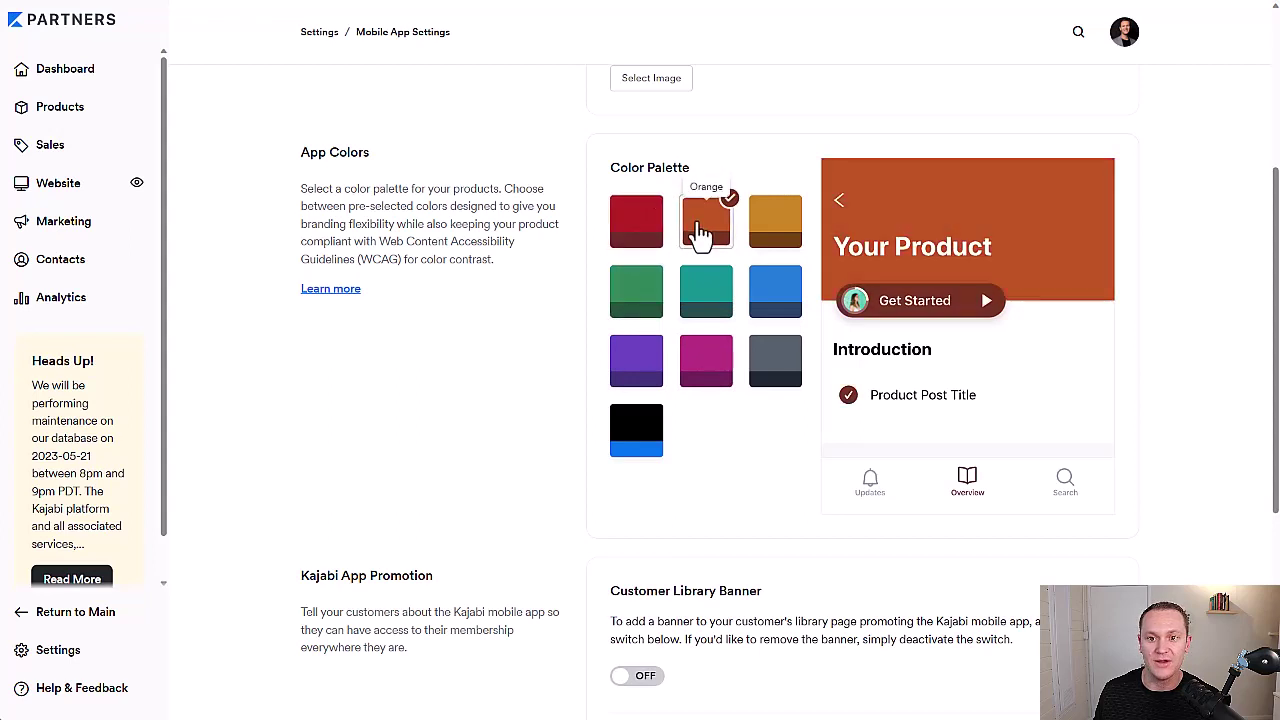
{"action": "left_click", "coordinate": [775, 228]}
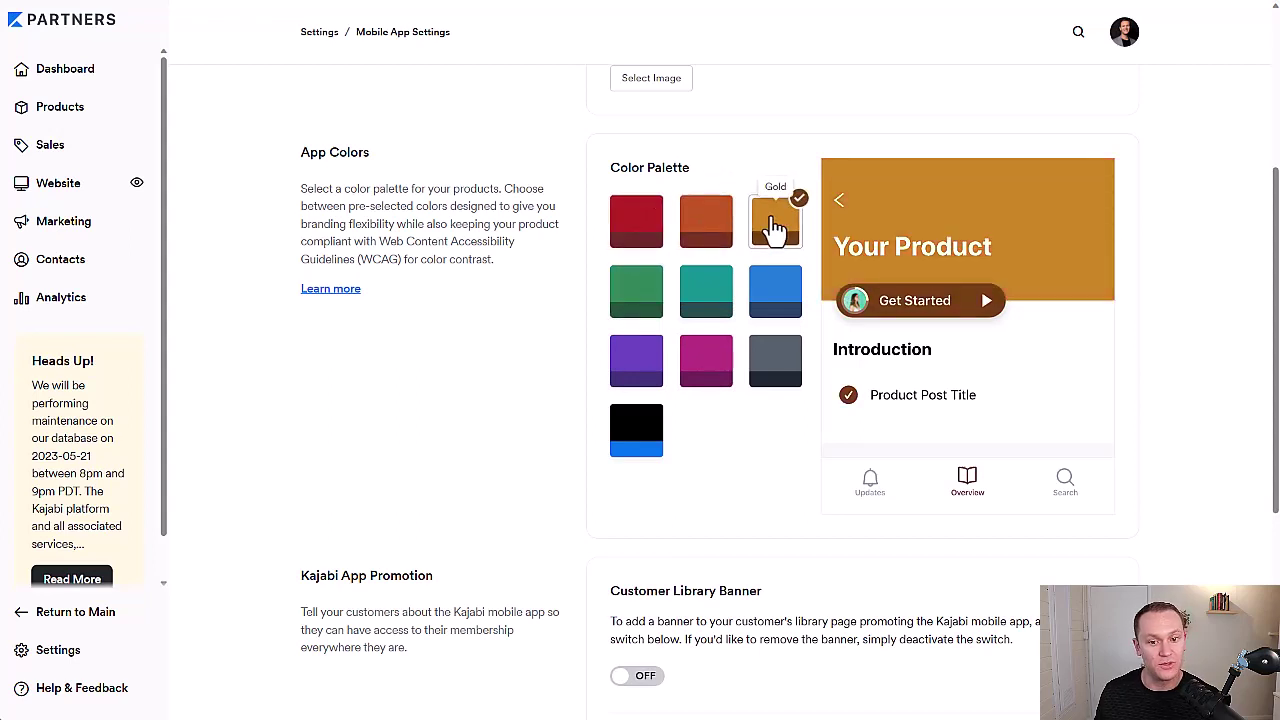
{"action": "left_click", "coordinate": [641, 430]}
Re-preview Blue, Magenta, Grey and Turquoise palettes, leaving the black Default palette in force.
{"action": "left_click", "coordinate": [786, 298]}
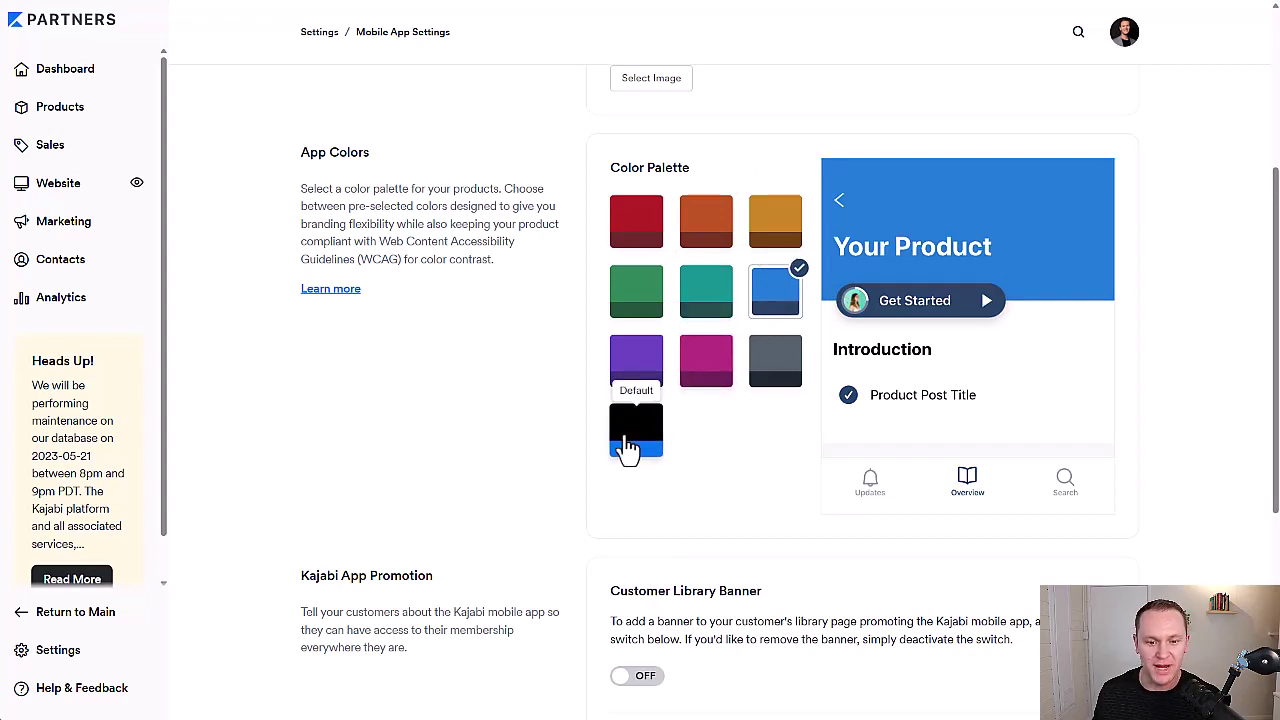
{"action": "left_click", "coordinate": [627, 445]}
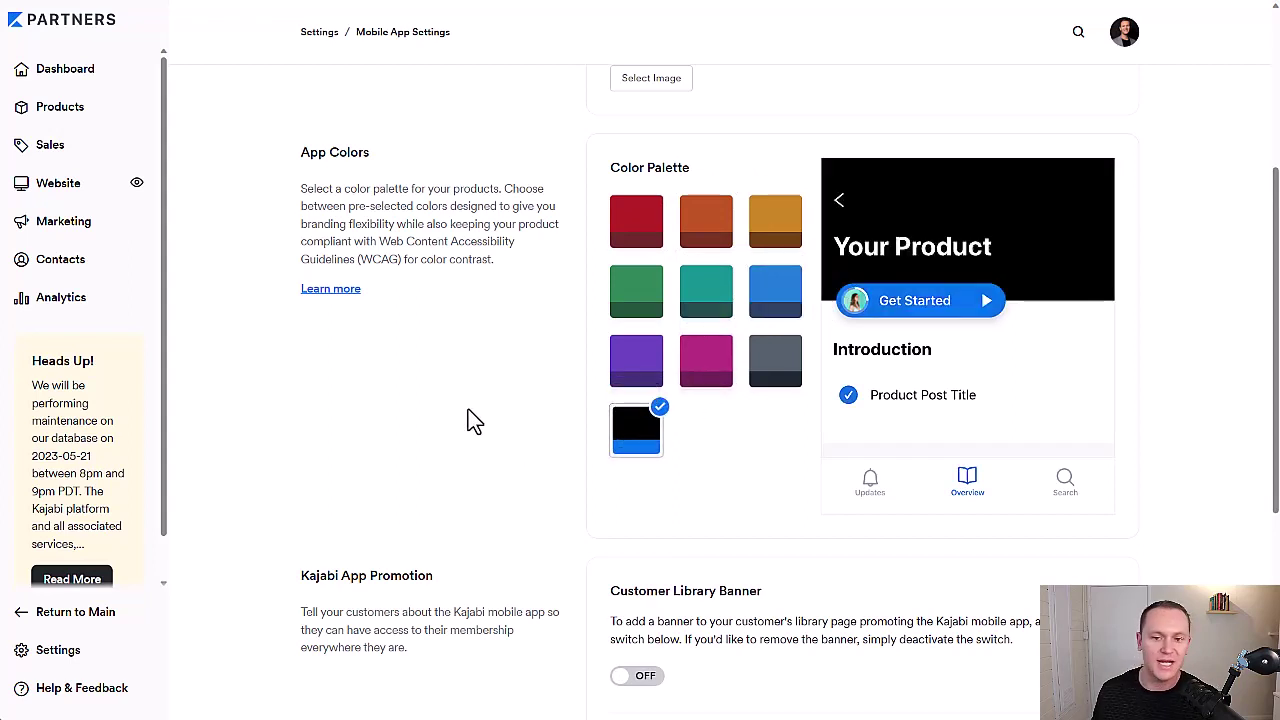
{"action": "left_click", "coordinate": [706, 363]}
{"action": "left_click", "coordinate": [783, 375]}
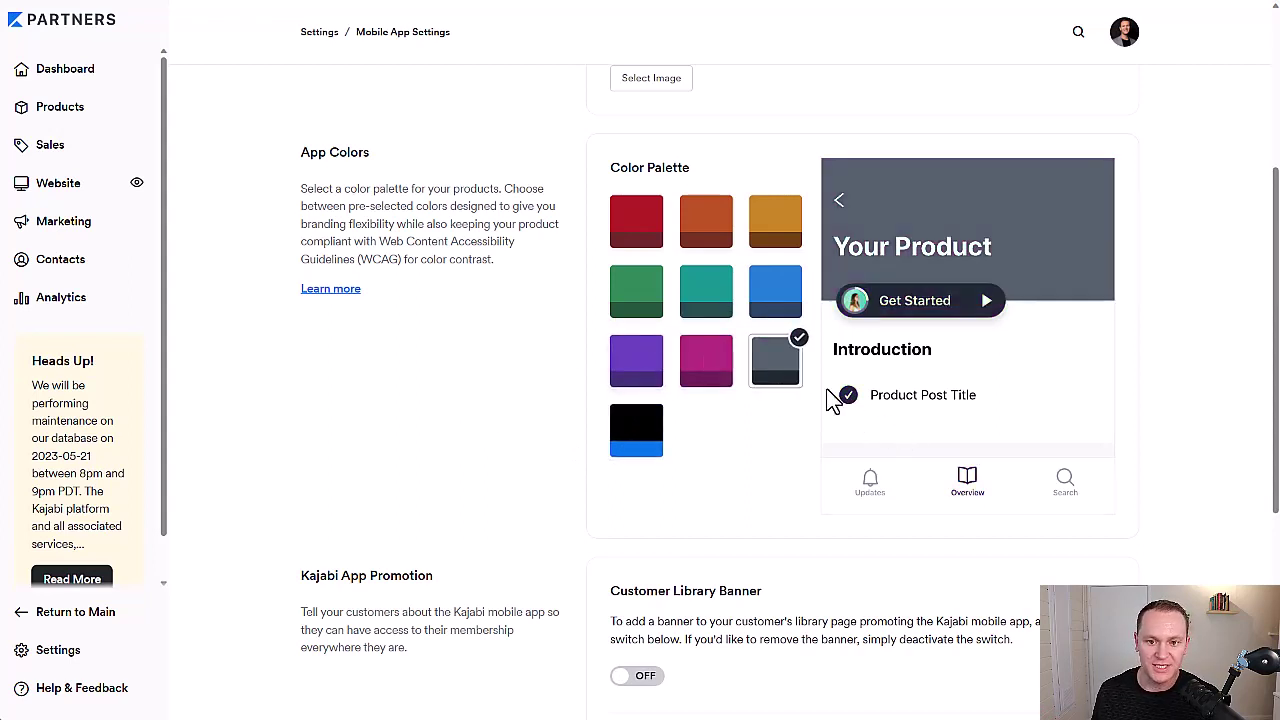
{"action": "left_click", "coordinate": [760, 316]}
{"action": "left_click", "coordinate": [697, 288]}
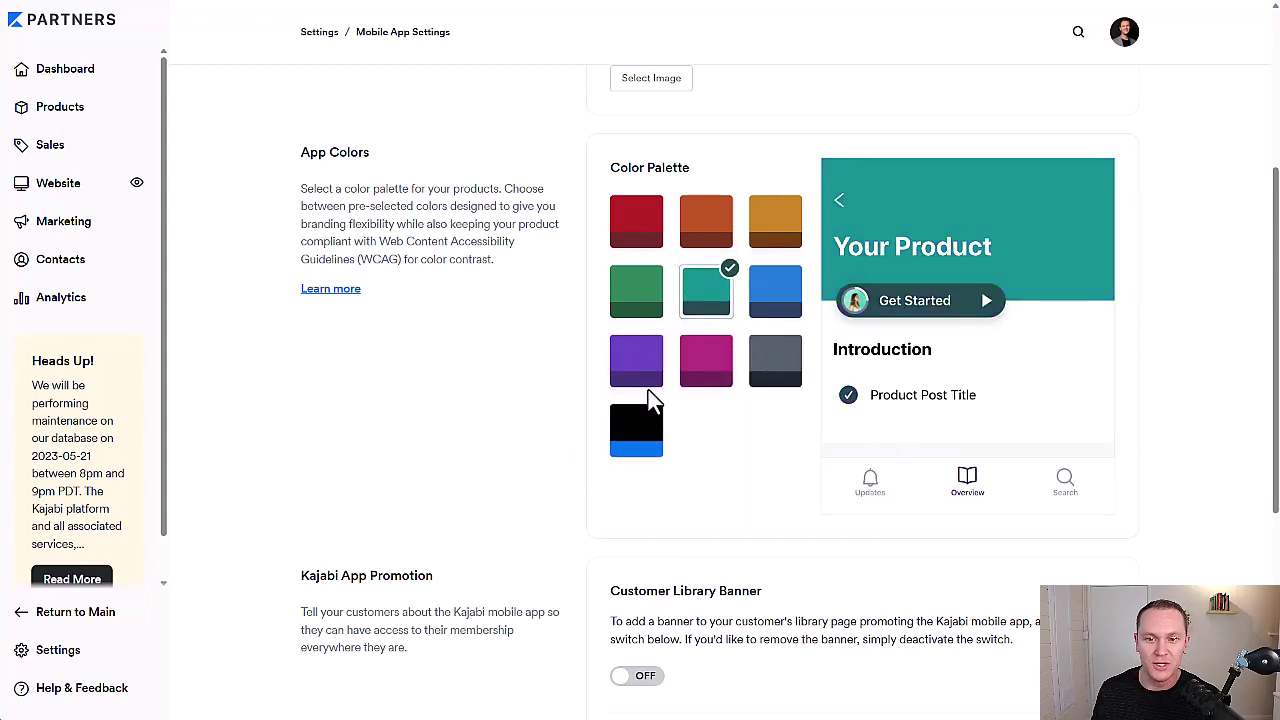
{"action": "left_click", "coordinate": [648, 428]}
{"action": "scroll", "coordinate": [535, 423], "scroll_direction": "down", "scroll_amount": 5}
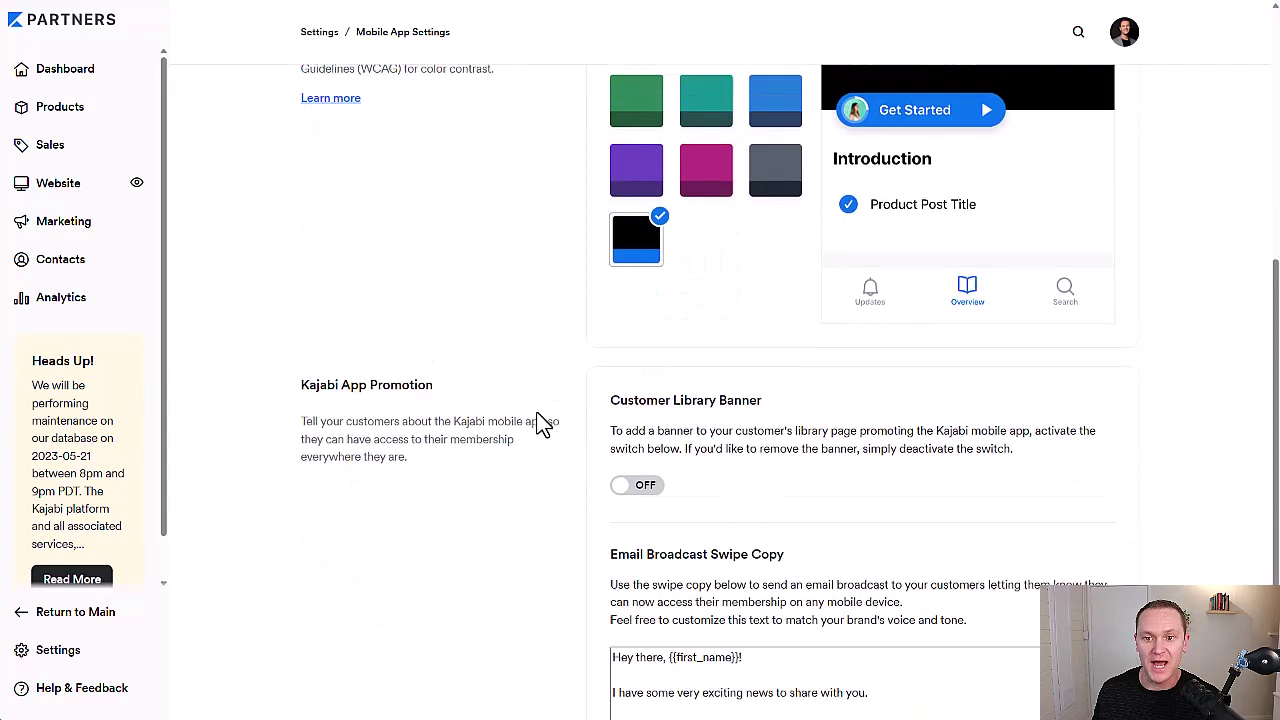
{"action": "scroll", "coordinate": [535, 423], "scroll_direction": "up", "scroll_amount": 5}
{"action": "scroll", "coordinate": [543, 300], "scroll_direction": "down", "scroll_amount": 5}
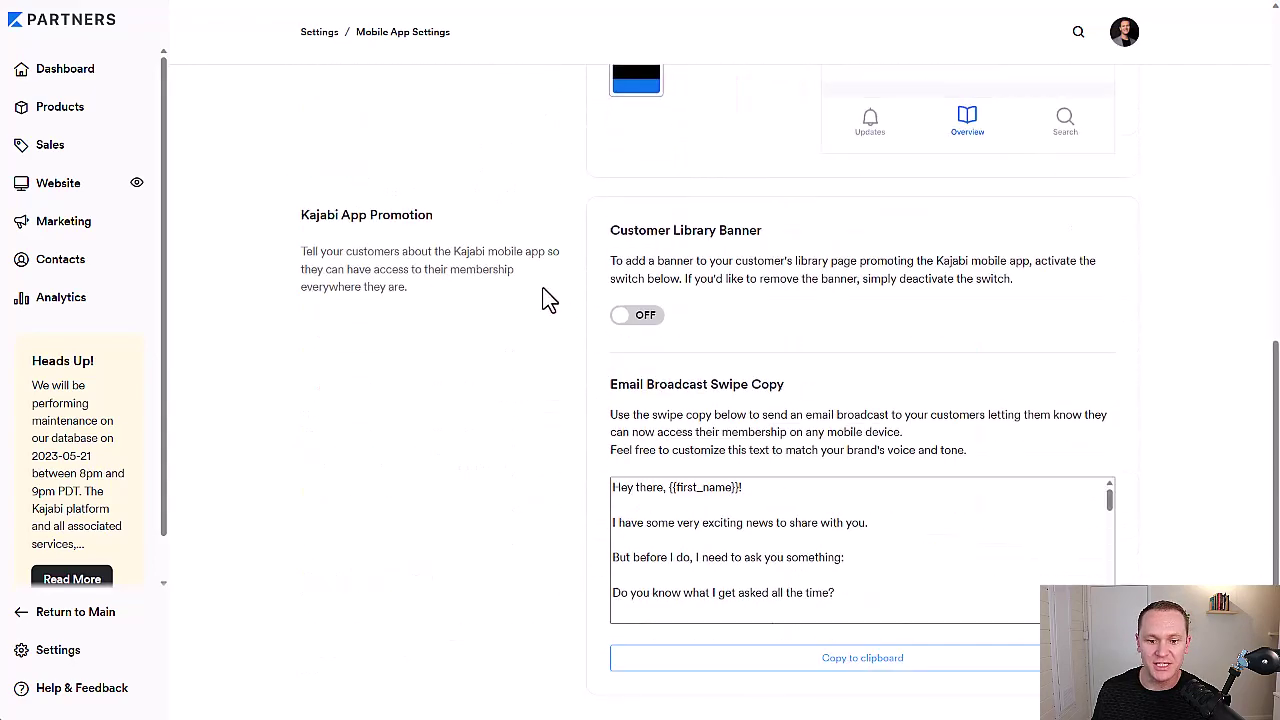
{"action": "left_click_drag", "start_coordinate": [604, 341], "coordinate": [808, 351]}
{"action": "left_click", "coordinate": [852, 366]}
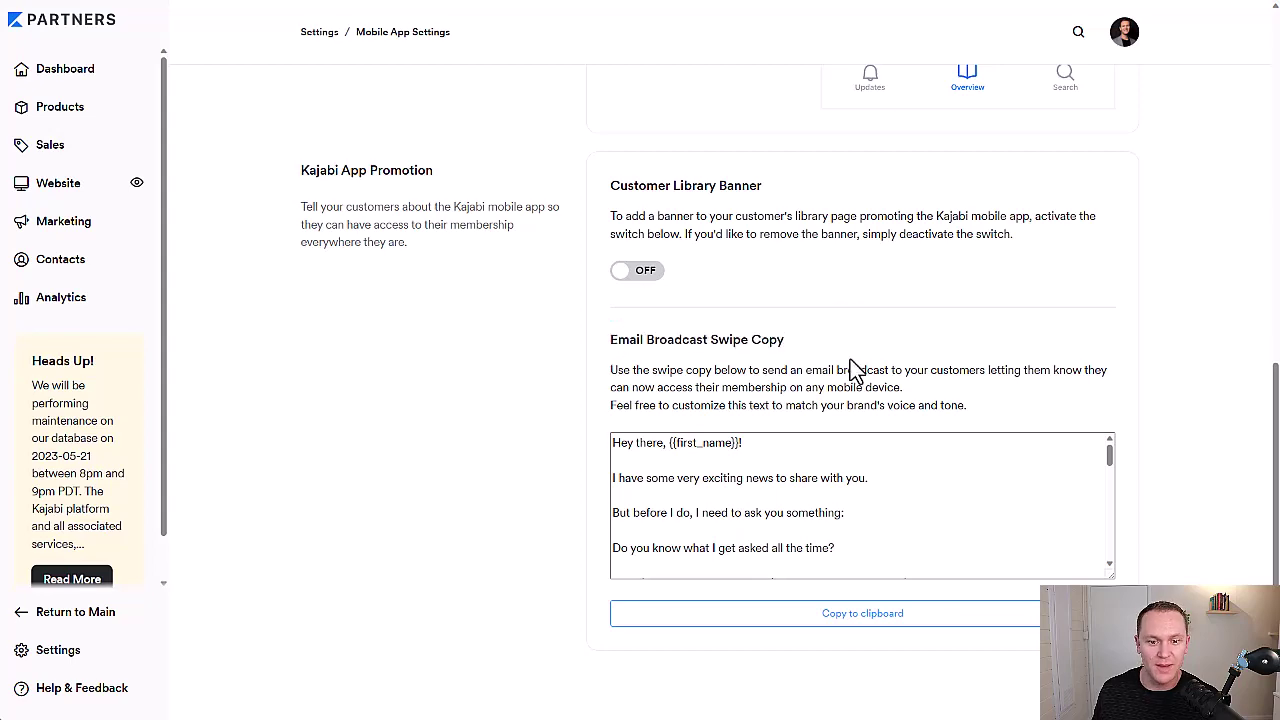
{"action": "scroll", "coordinate": [848, 489], "scroll_direction": "down", "scroll_amount": 3}
{"action": "scroll", "coordinate": [850, 489], "scroll_direction": "down", "scroll_amount": 10}
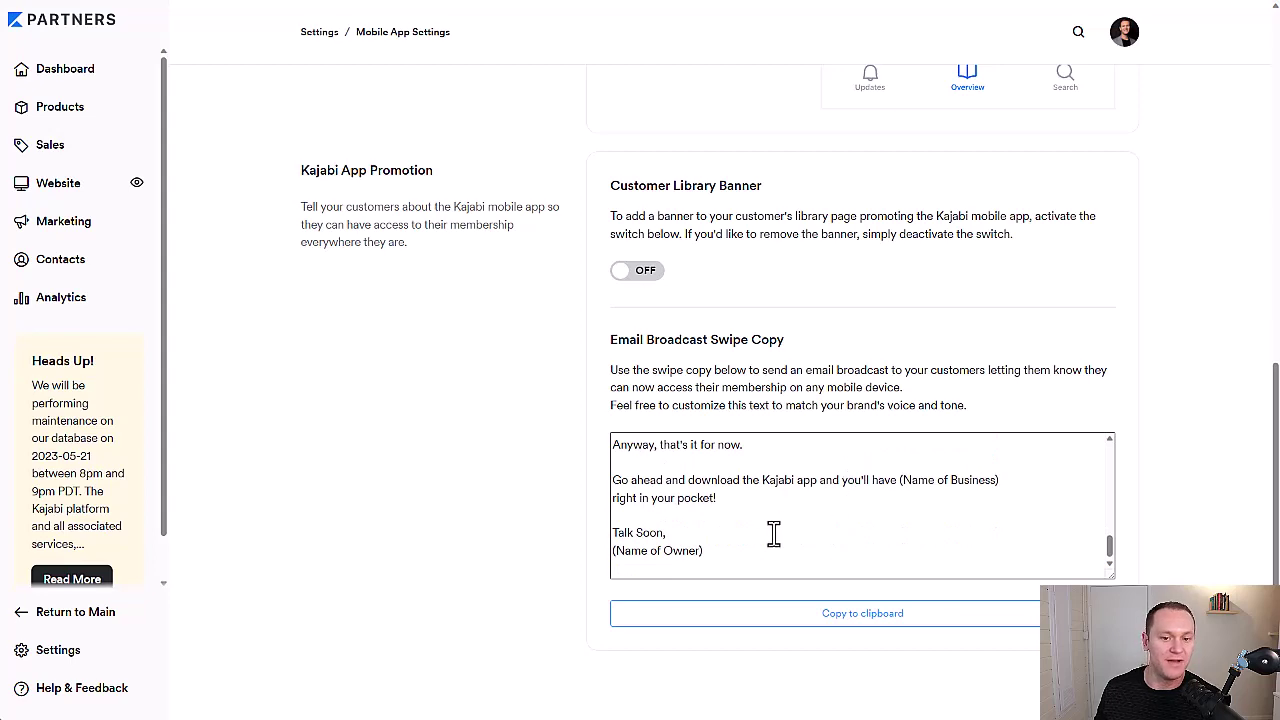
{"action": "left_click", "coordinate": [843, 628]}
{"action": "scroll", "coordinate": [723, 500], "scroll_direction": "up", "scroll_amount": 13}
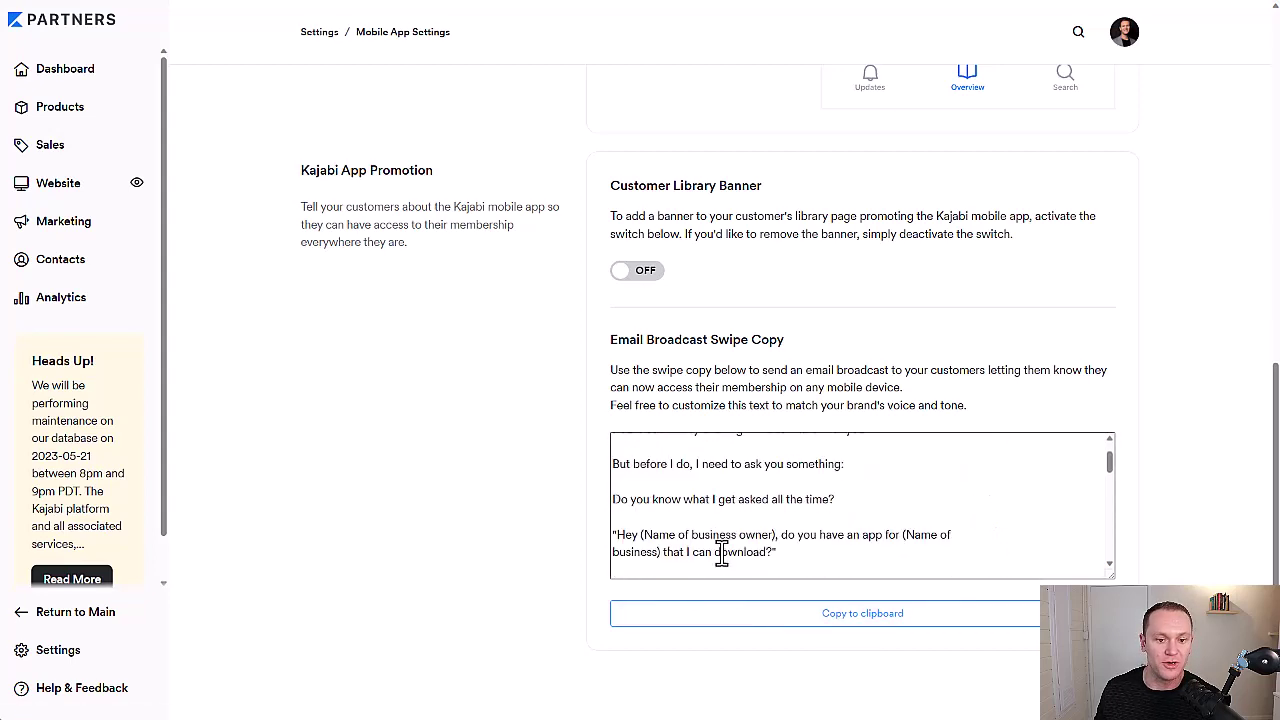
{"action": "left_click_drag", "start_coordinate": [806, 353], "coordinate": [566, 363]}
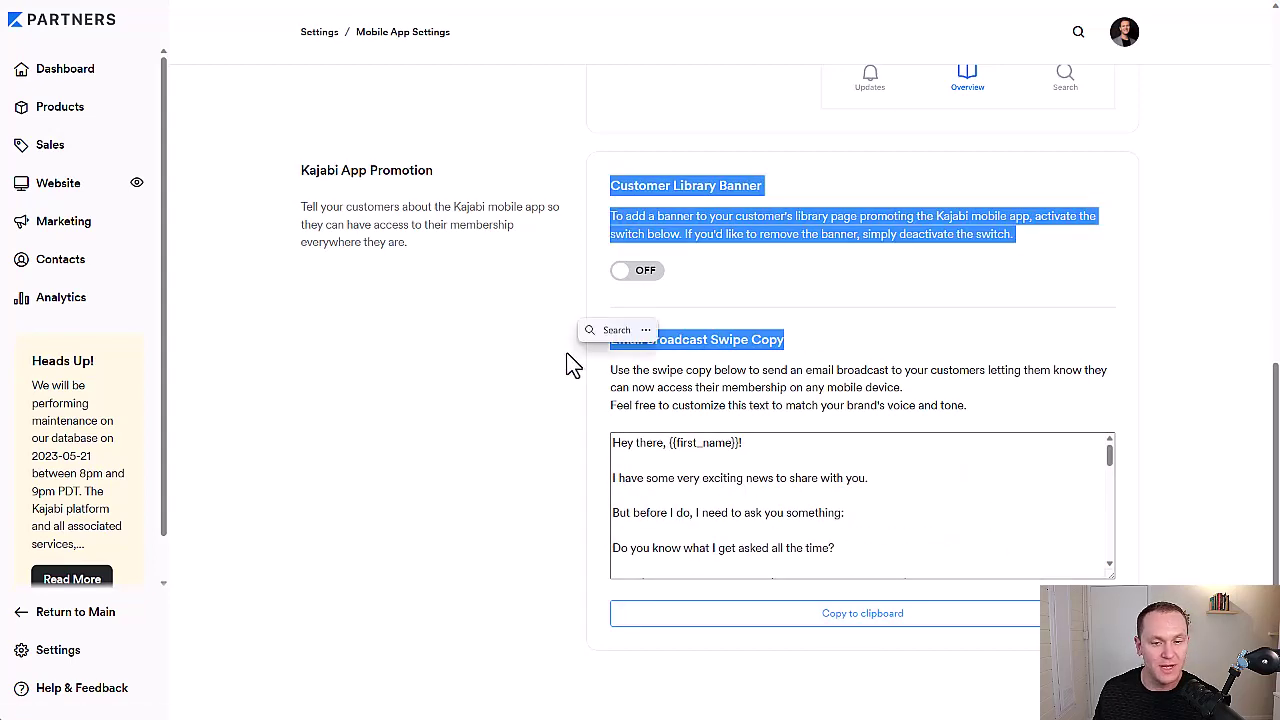
{"action": "left_click", "coordinate": [570, 365]}
{"action": "left_click_drag", "start_coordinate": [615, 442], "coordinate": [935, 617]}
{"action": "left_click", "coordinate": [790, 556]}
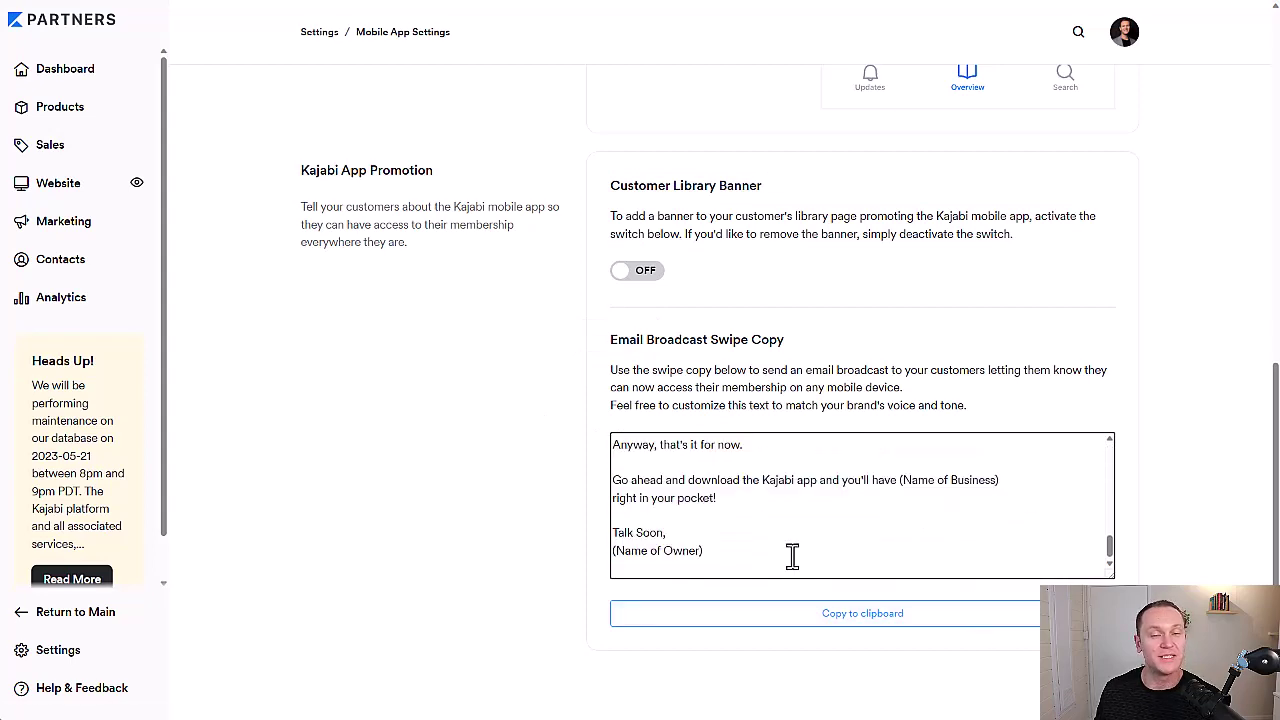
{"action": "scroll", "coordinate": [791, 556], "scroll_direction": "up", "scroll_amount": 13}
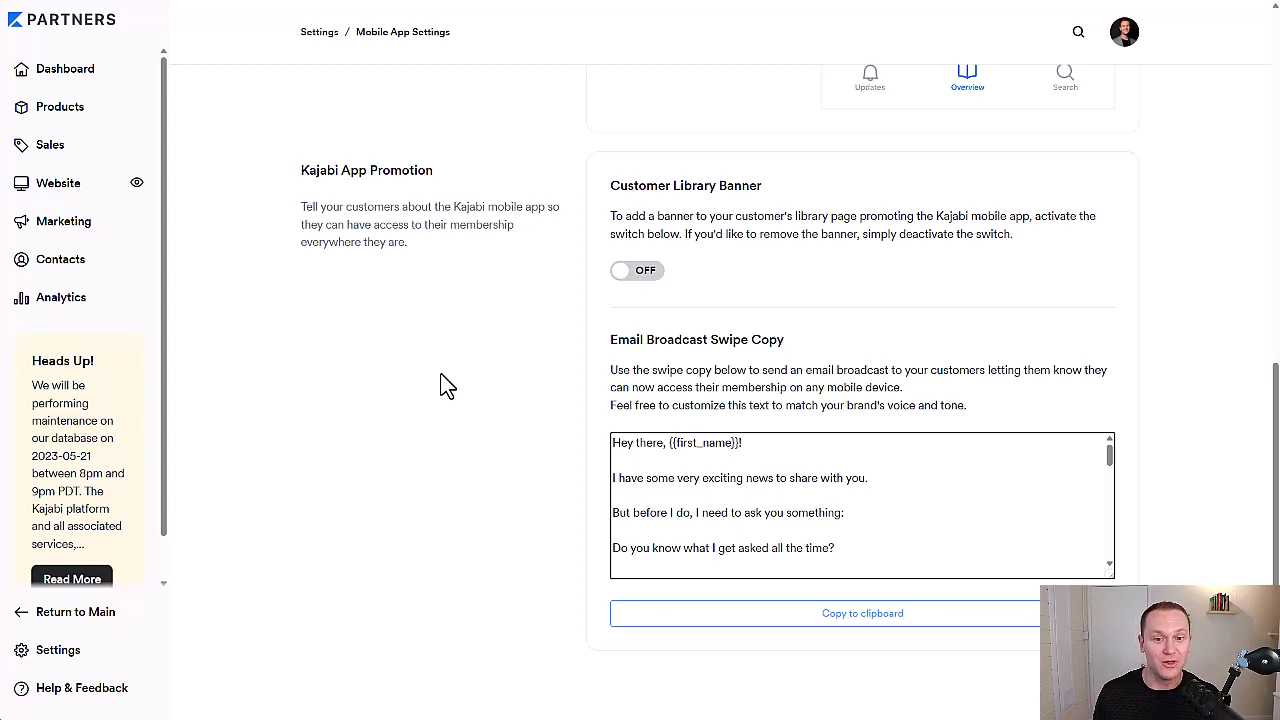
{"action": "scroll", "coordinate": [757, 491], "scroll_direction": "down", "scroll_amount": 10}
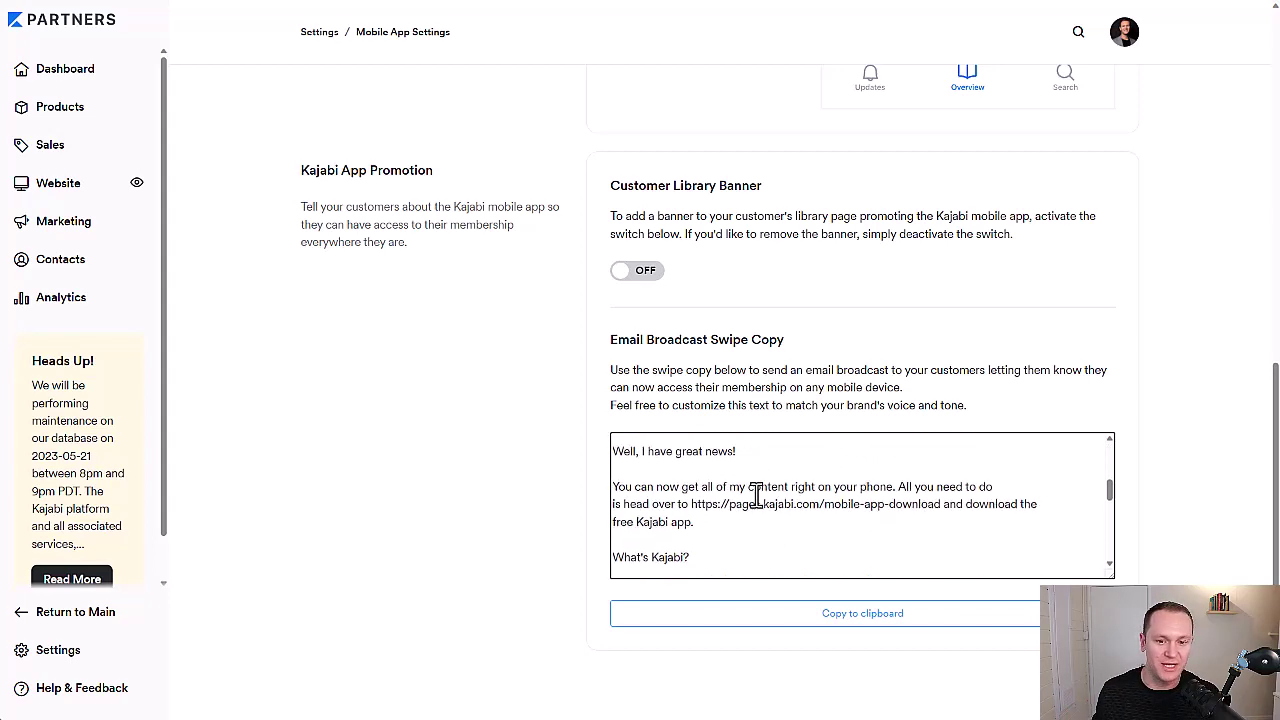
{"action": "scroll", "coordinate": [757, 491], "scroll_direction": "up", "scroll_amount": 10}
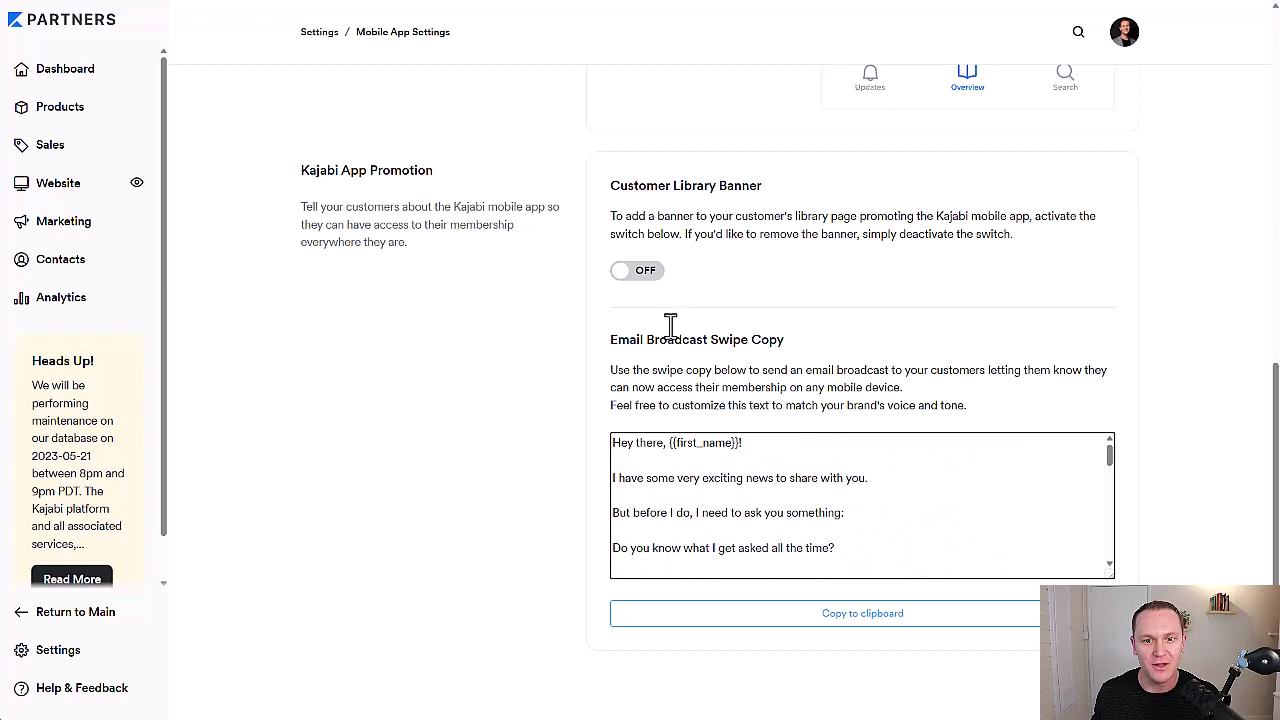
{"action": "left_click_drag", "start_coordinate": [609, 222], "coordinate": [1049, 246]}
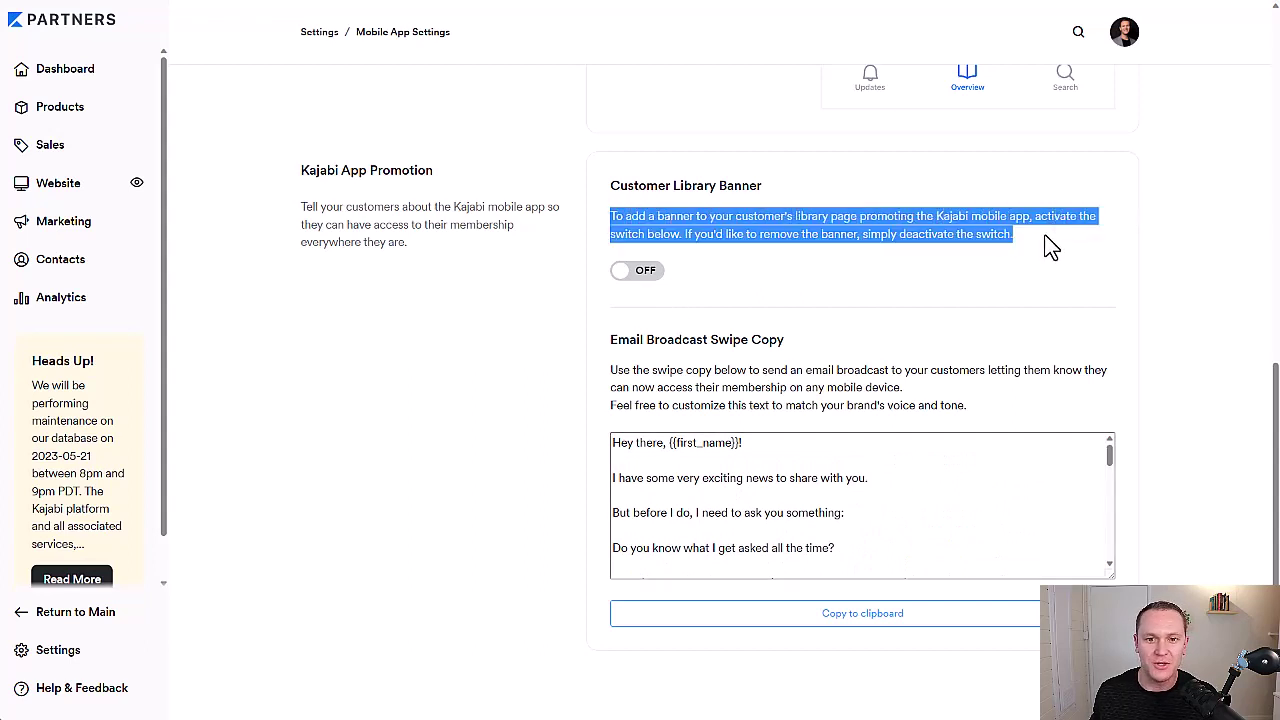
{"action": "left_click", "coordinate": [1050, 250]}
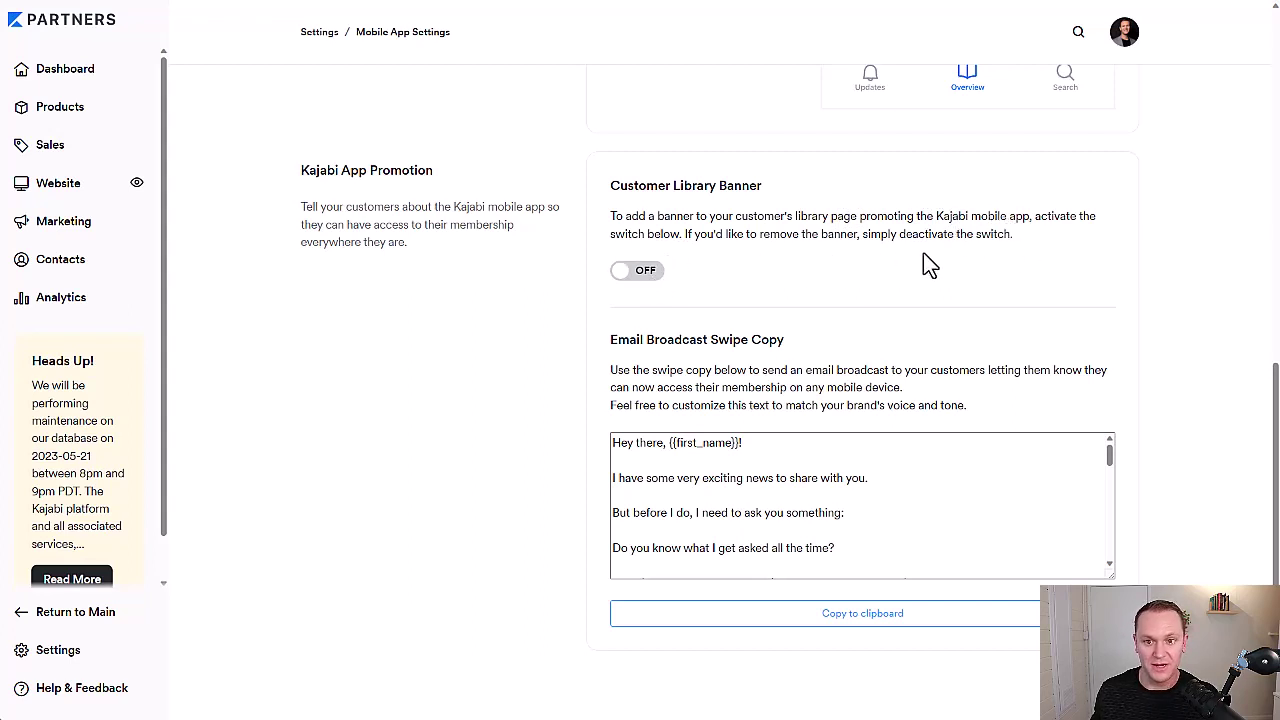
{"action": "scroll", "coordinate": [534, 360], "scroll_direction": "up", "scroll_amount": 8}
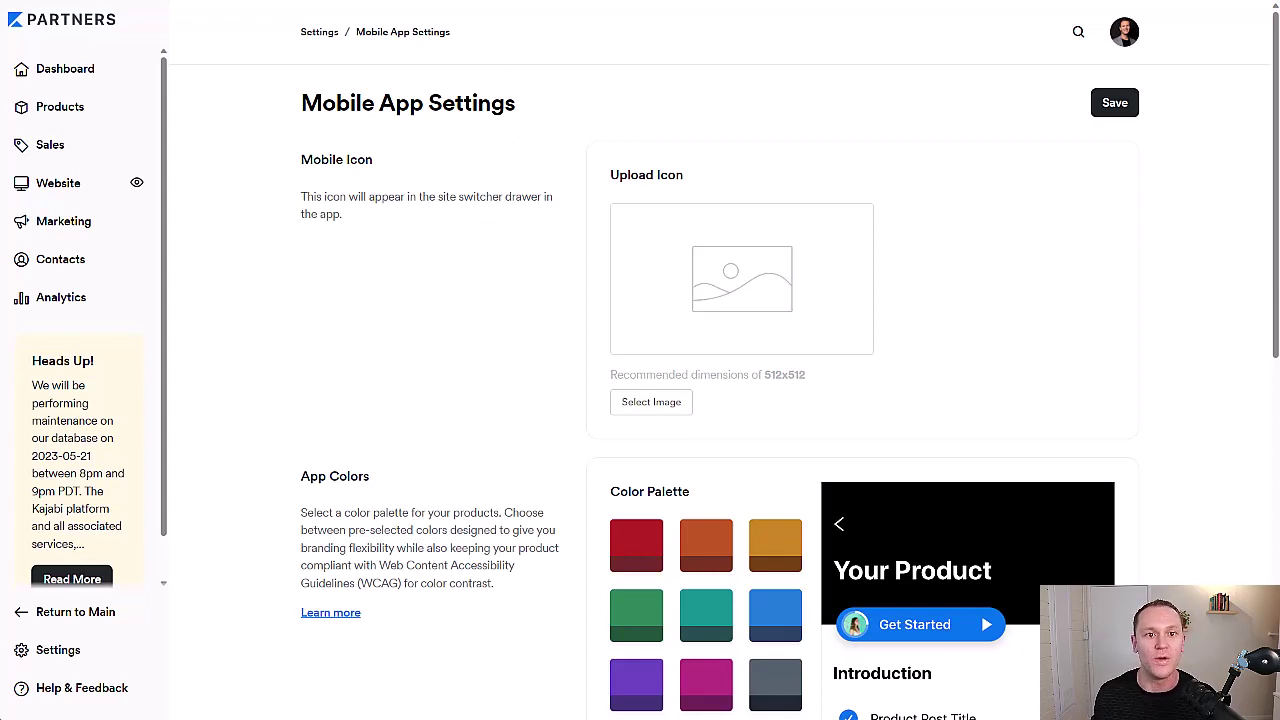
{"action": "key", "text": "ctrl+Tab"}
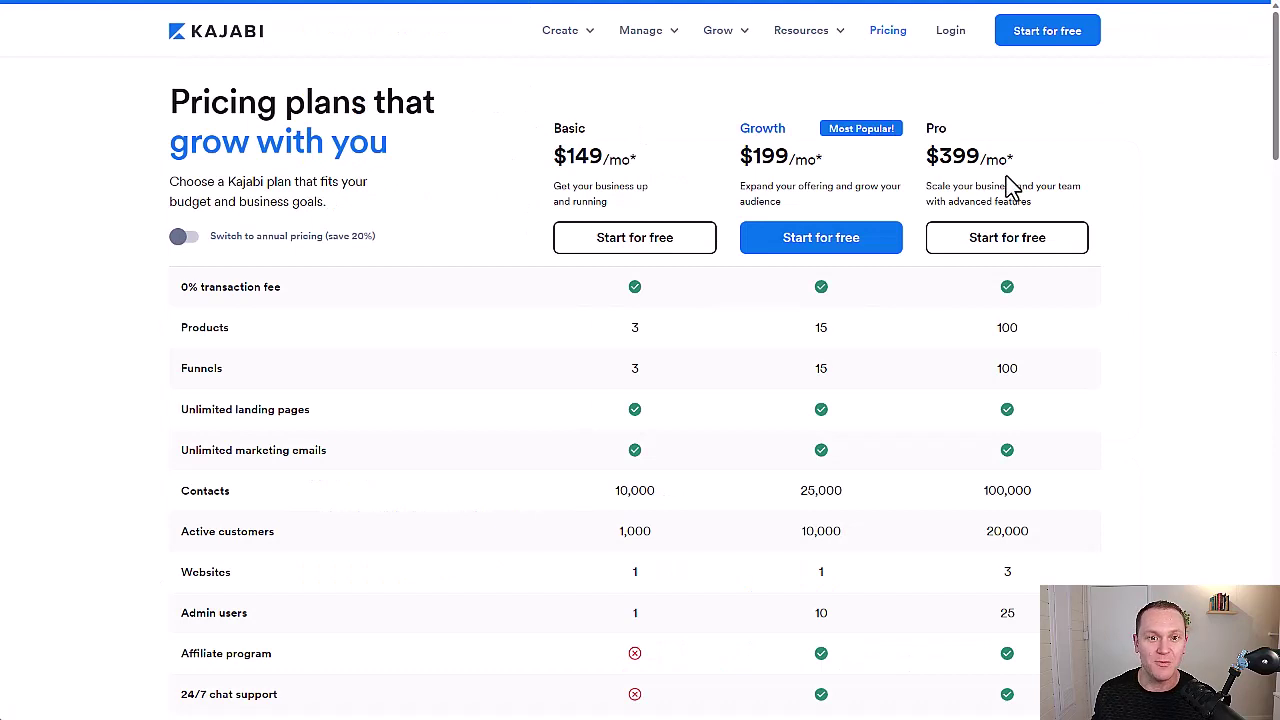
Toggle annual pricing on and back to monthly, then highlight Basic's $149/mo price.
{"action": "left_click", "coordinate": [186, 240]}
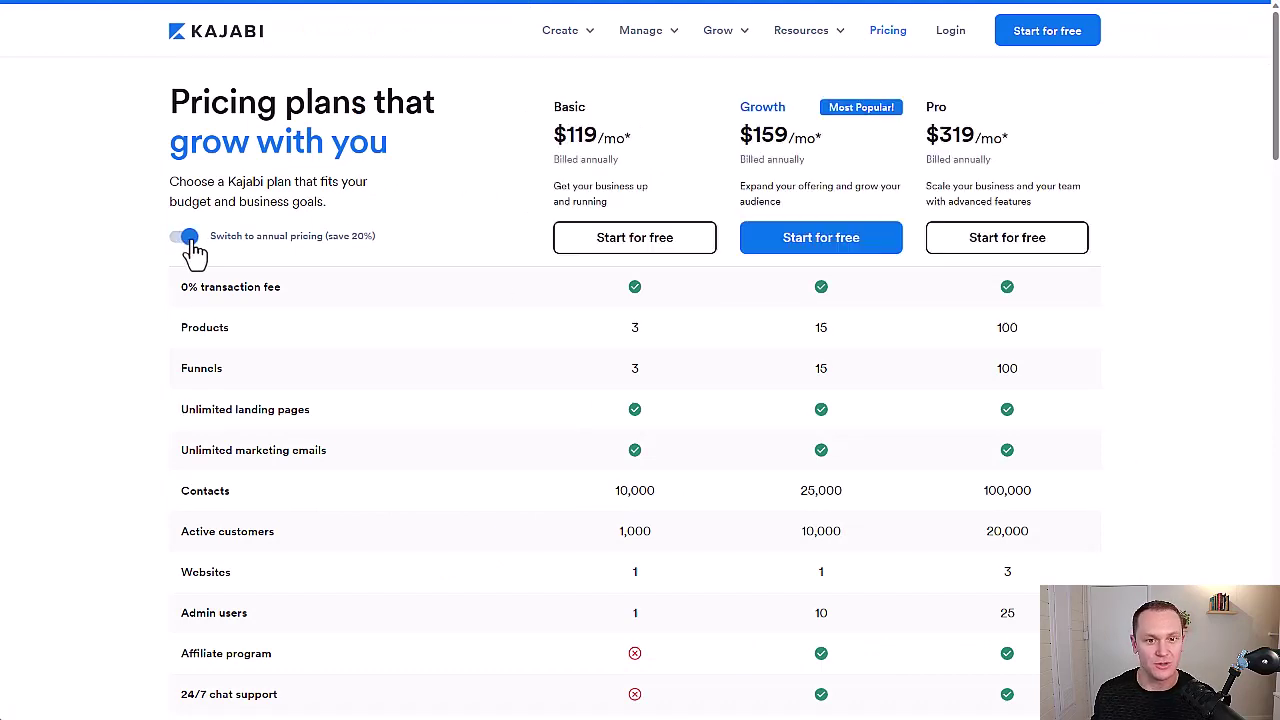
{"action": "left_click", "coordinate": [188, 240]}
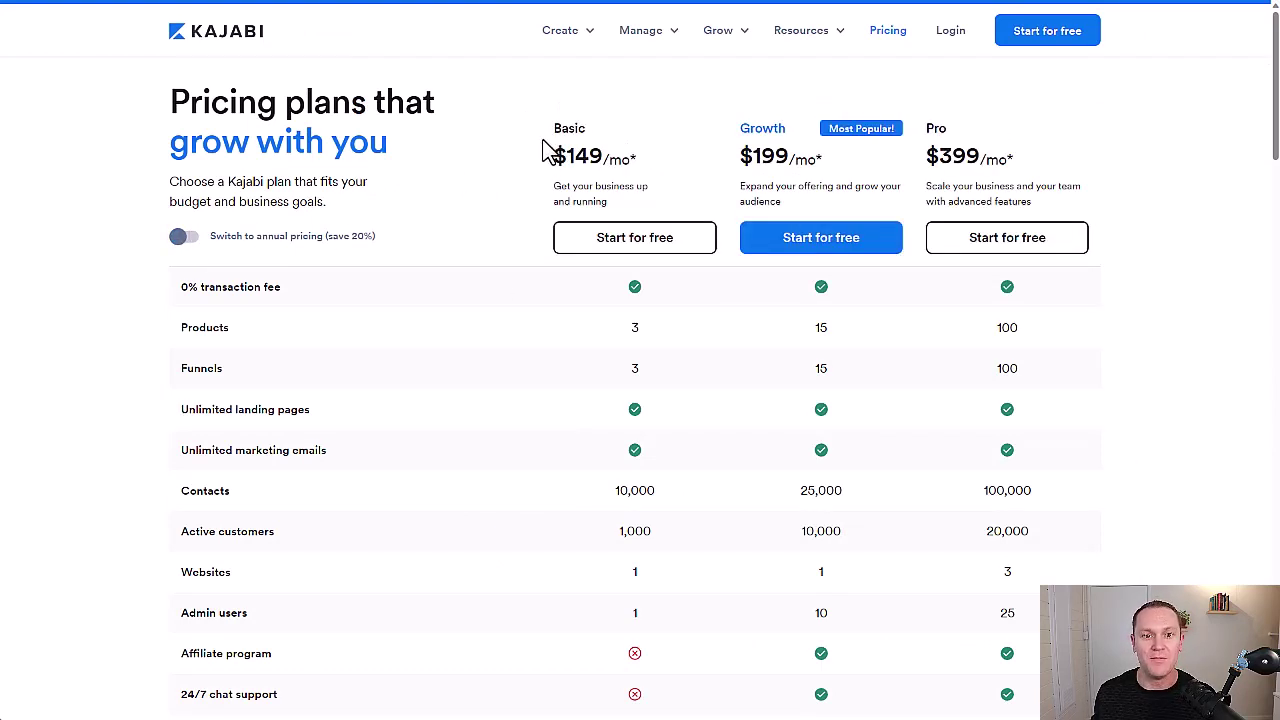
{"action": "left_click_drag", "start_coordinate": [549, 150], "coordinate": [650, 165]}
{"action": "left_click", "coordinate": [651, 165]}
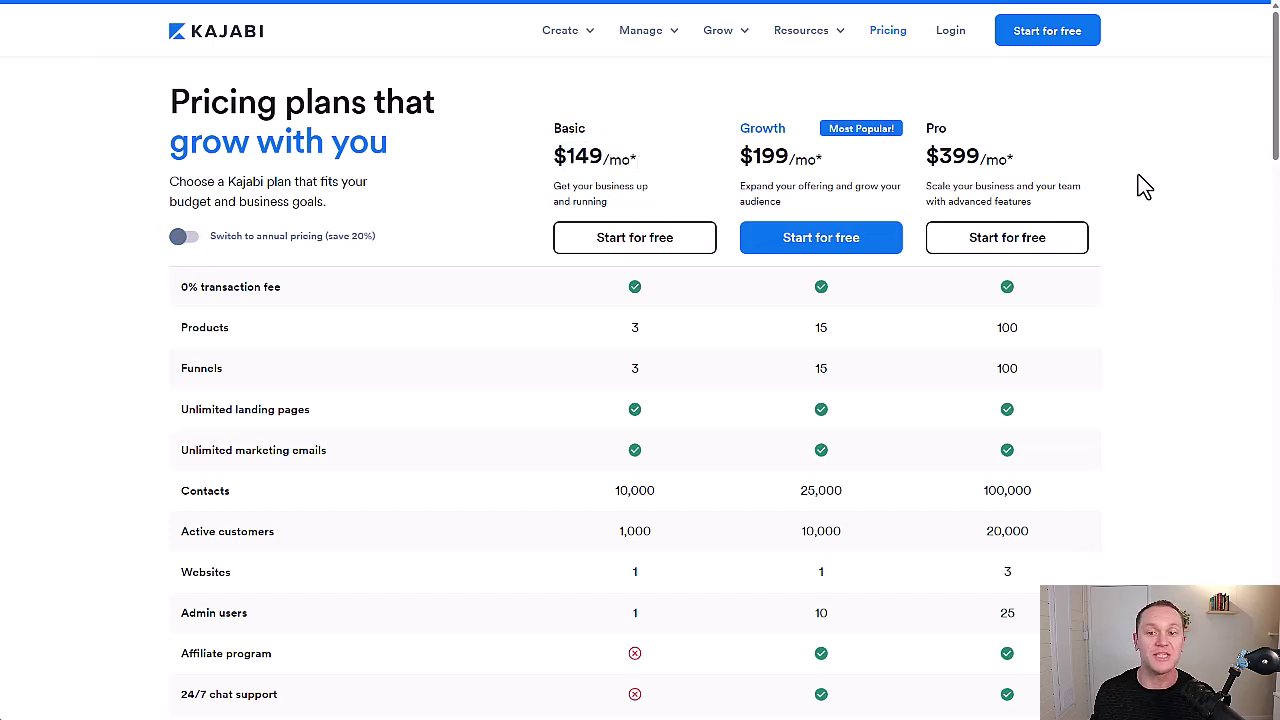